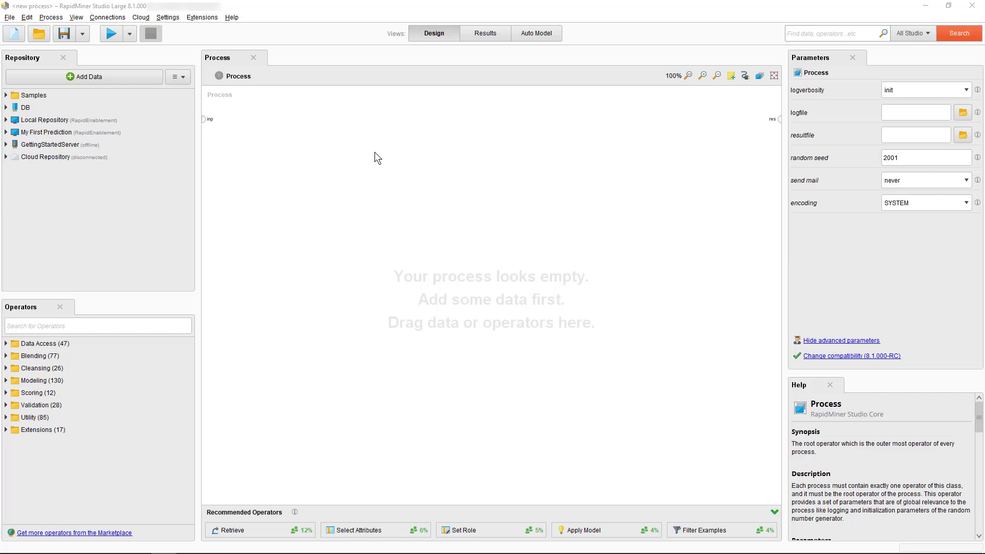
Switch to the Auto Model view to begin at the Select Data step
click(548, 35)
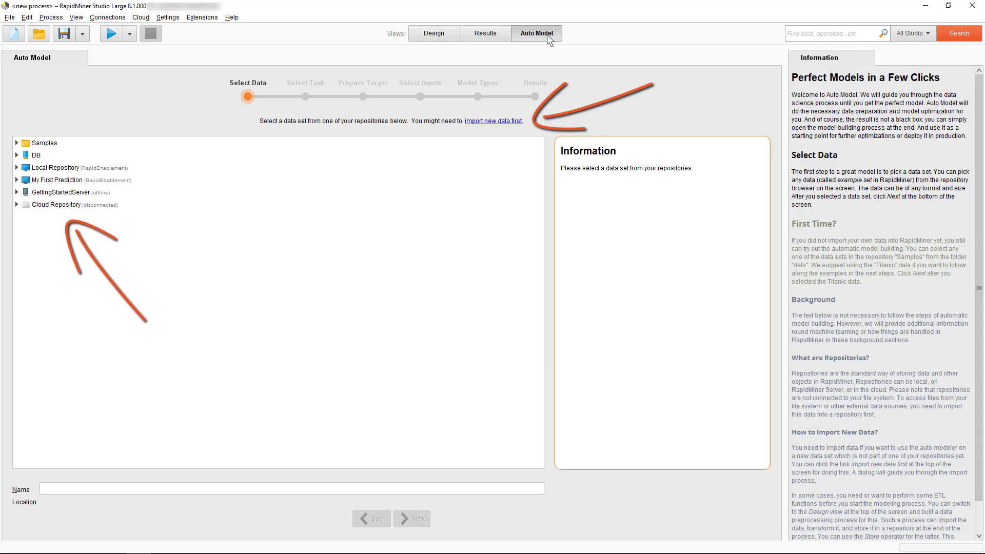
Choose the Titanic data set from Samples > data and continue to Select Task
click(507, 121)
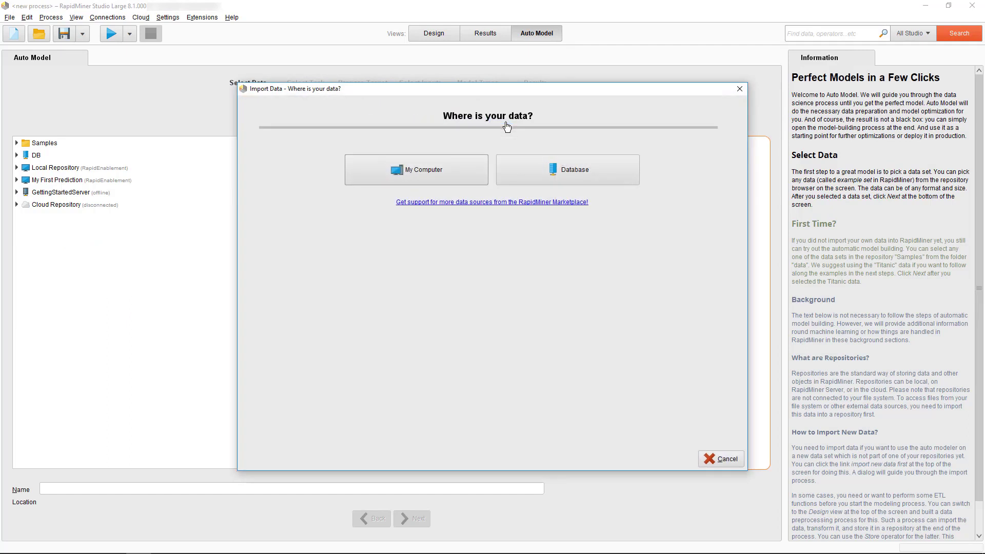
click(721, 458)
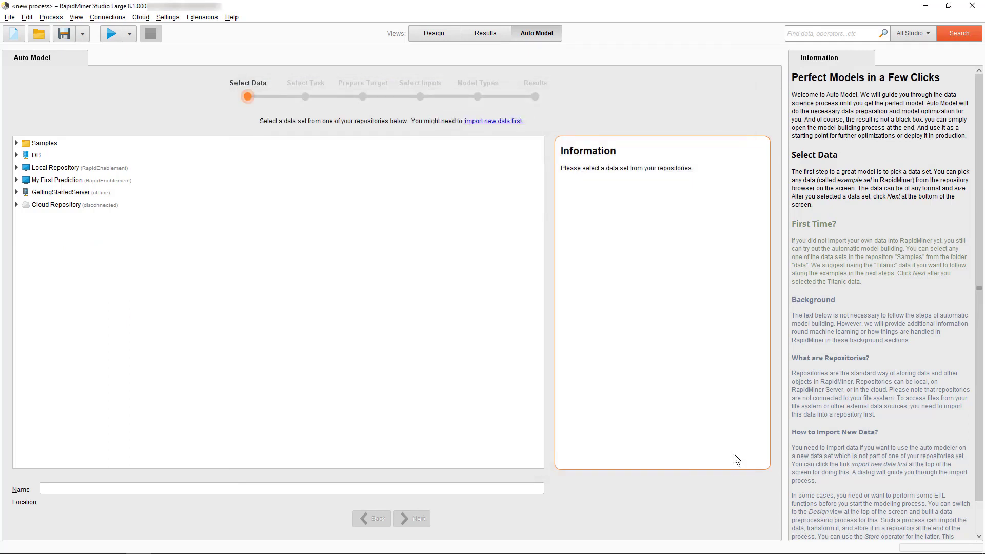
click(17, 143)
click(25, 156)
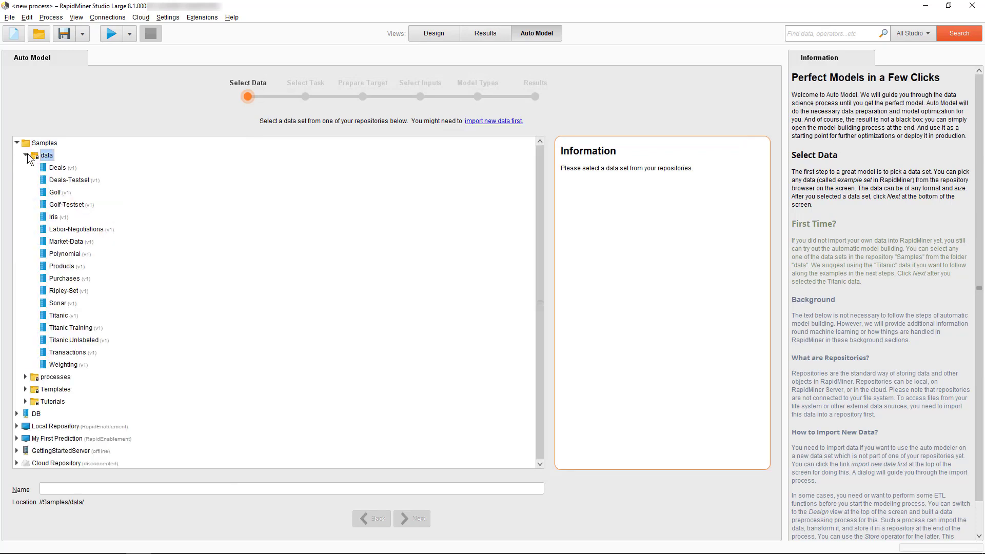
click(62, 317)
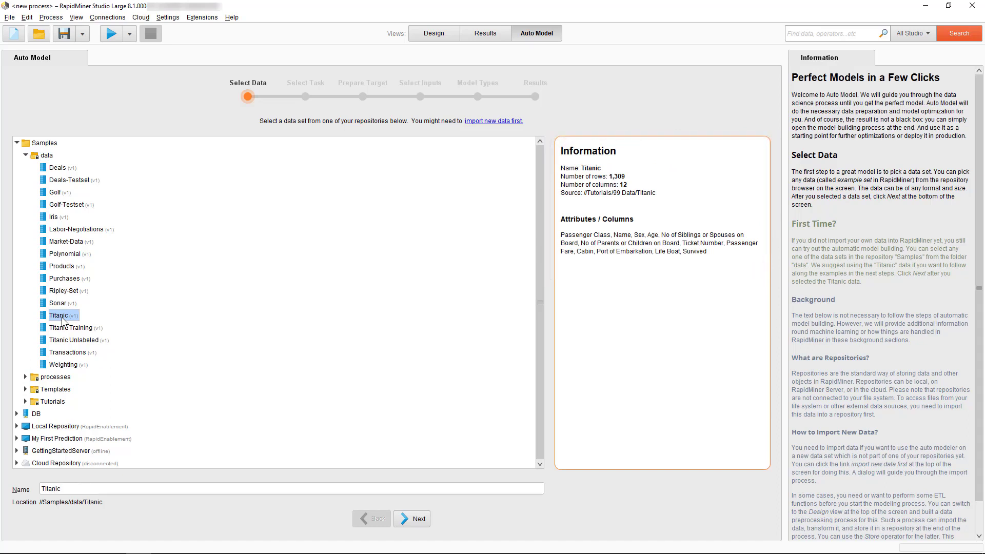
click(405, 518)
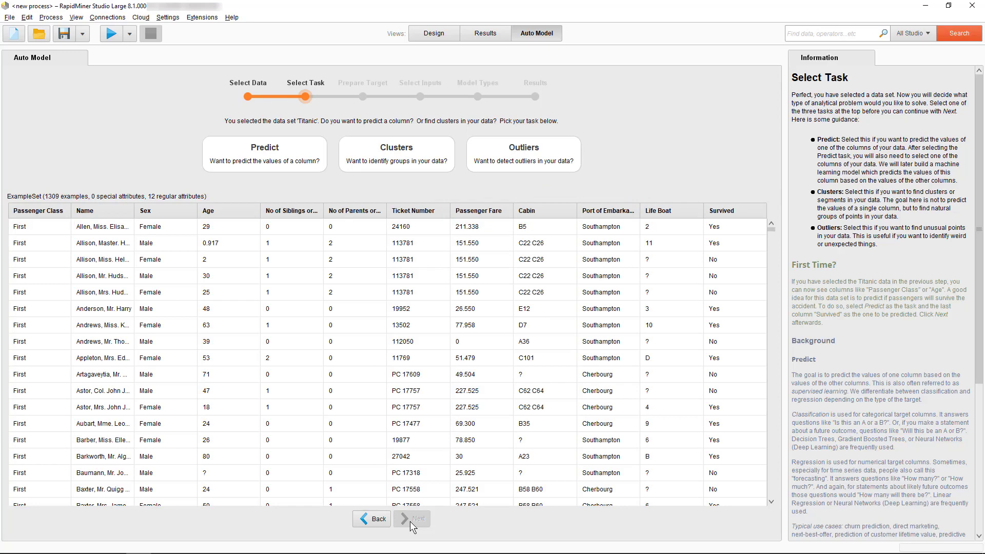
Choose Predict with the Survived column as the target
click(288, 157)
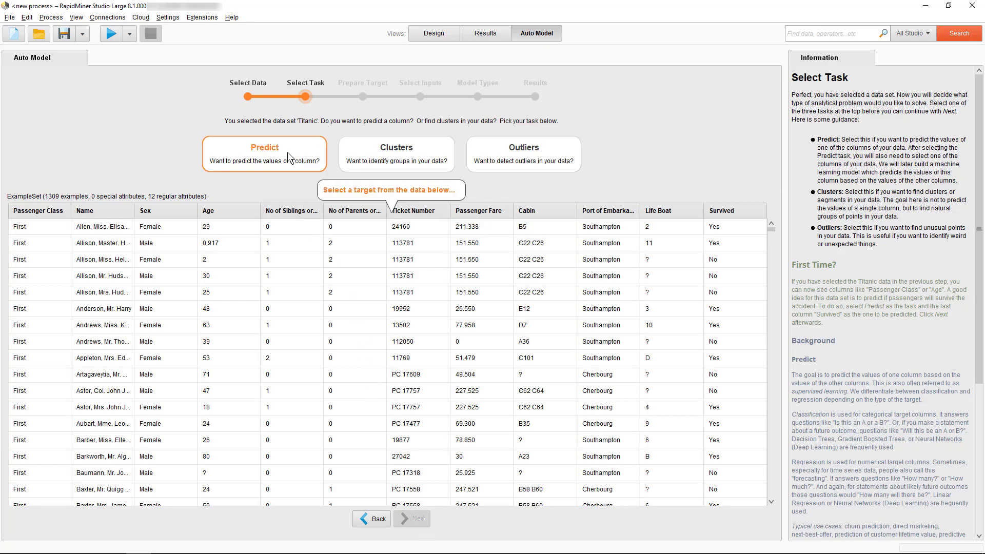
click(724, 331)
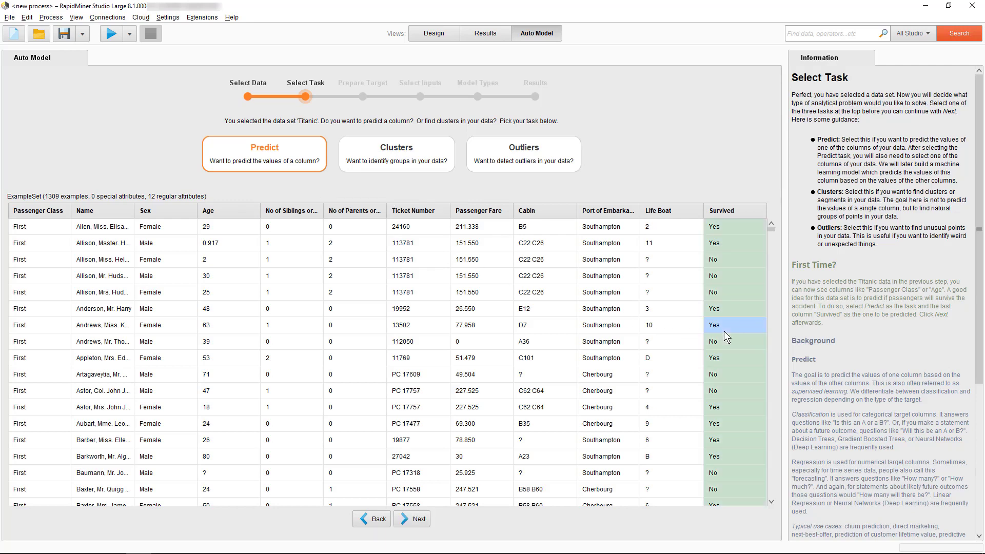
click(421, 519)
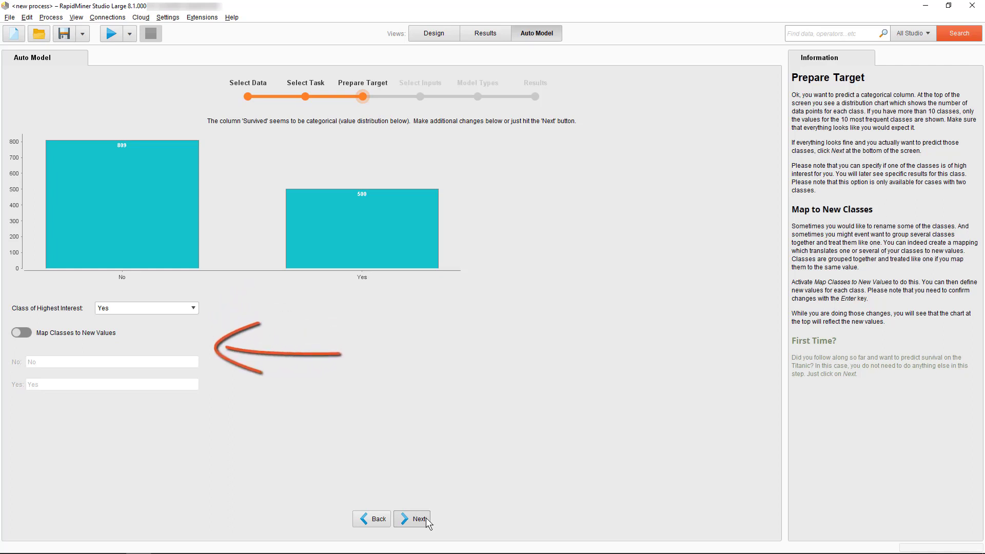
Accept the Survived target, with Yes as the class of interest, and continue
click(426, 520)
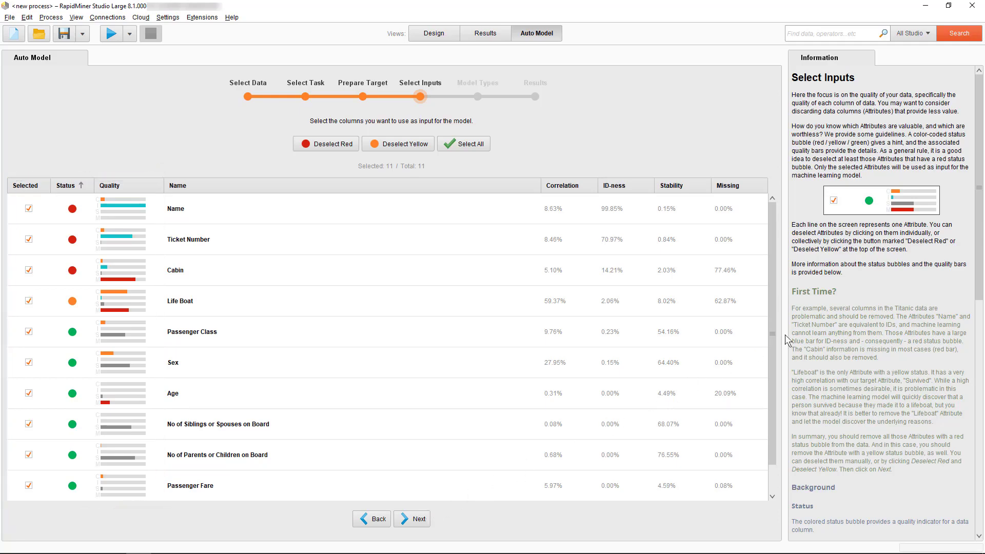
Deselect the Ticket Number and Cabin columns as model inputs
drag(979, 277, 978, 536)
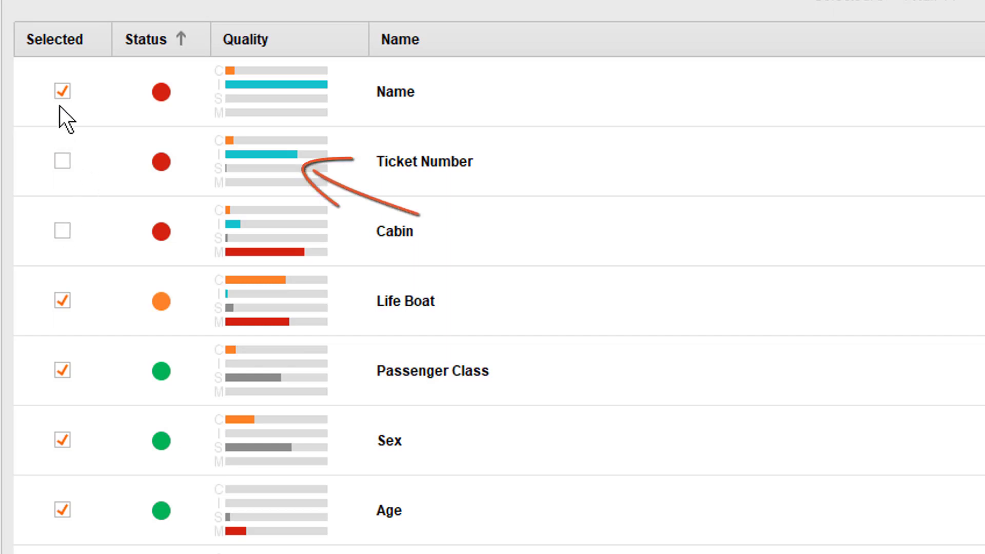
Uncheck Name and Life Boat, leaving 7 of 11 attributes selected
click(64, 87)
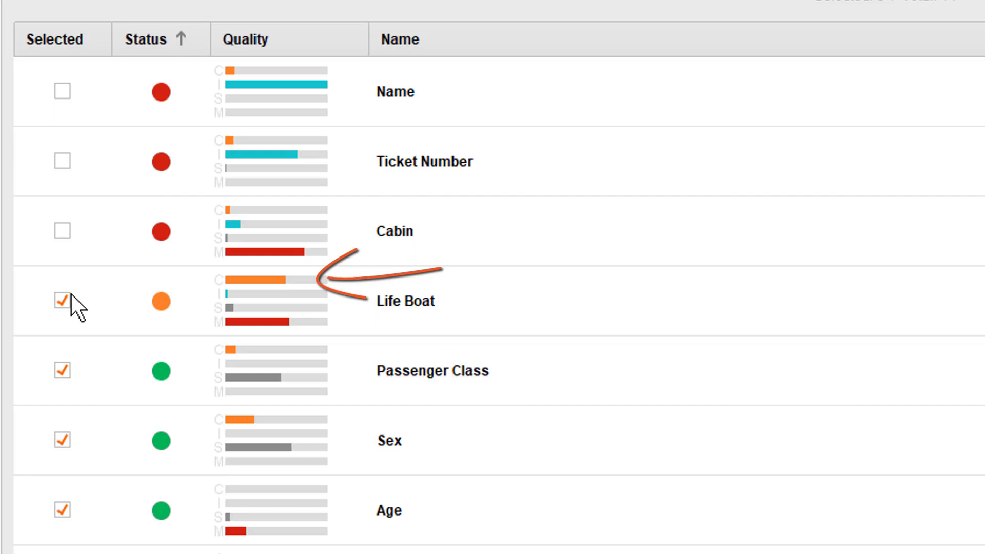
click(64, 301)
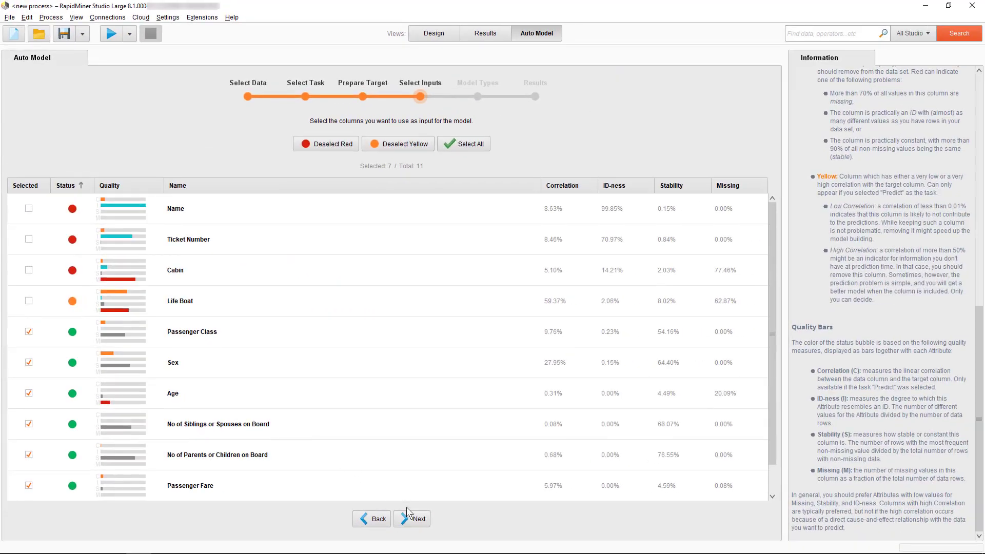
Proceed to Model Types, leaving all seven classification models enabled
click(408, 513)
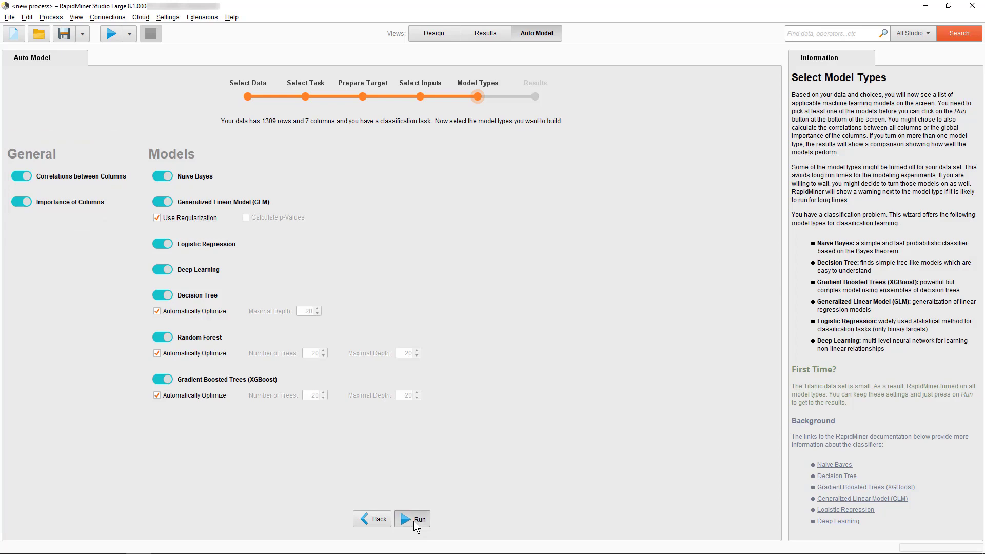
Run all enabled models on Titanic and view the accuracy and runtime Overview
click(413, 521)
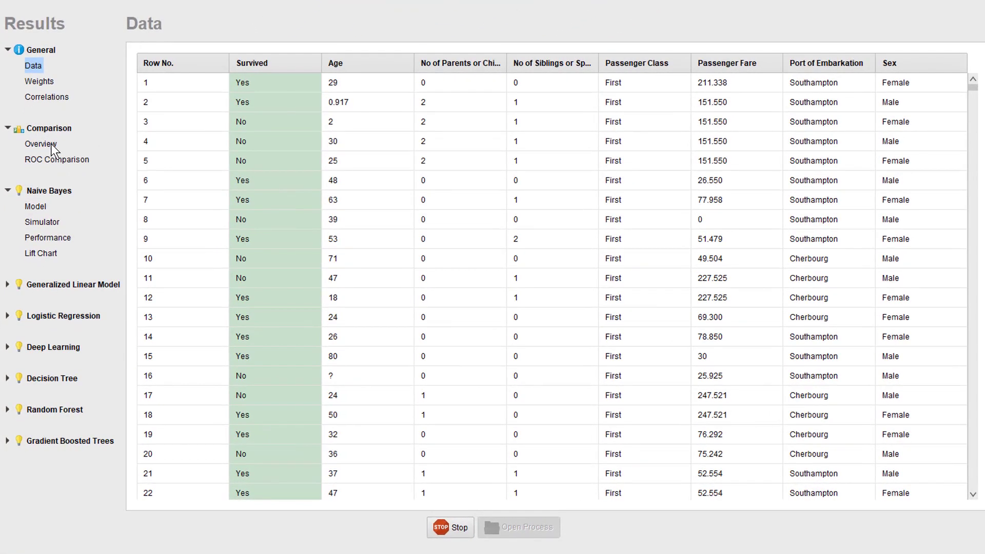
click(51, 144)
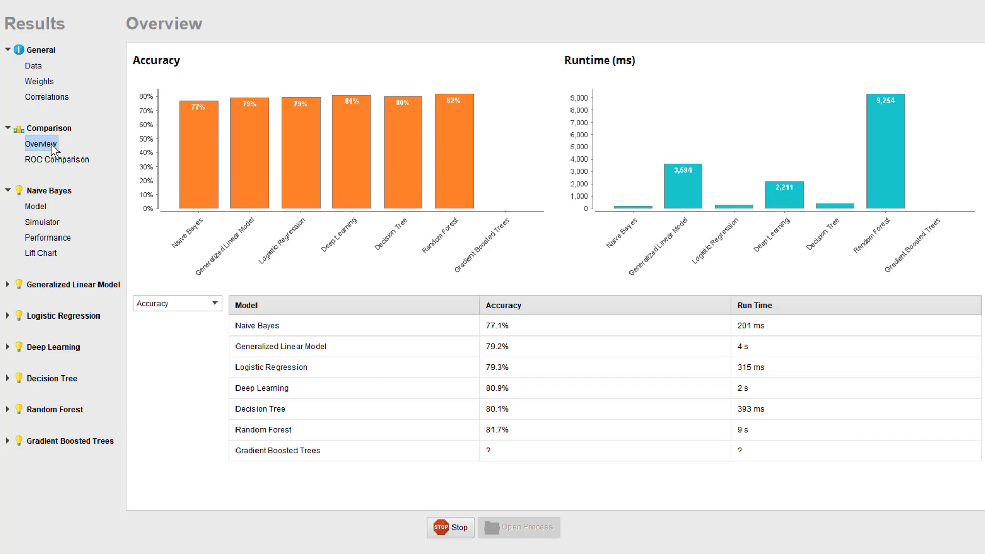
Switch the comparison metric to AUC and show the ROC Comparison of all models
click(187, 303)
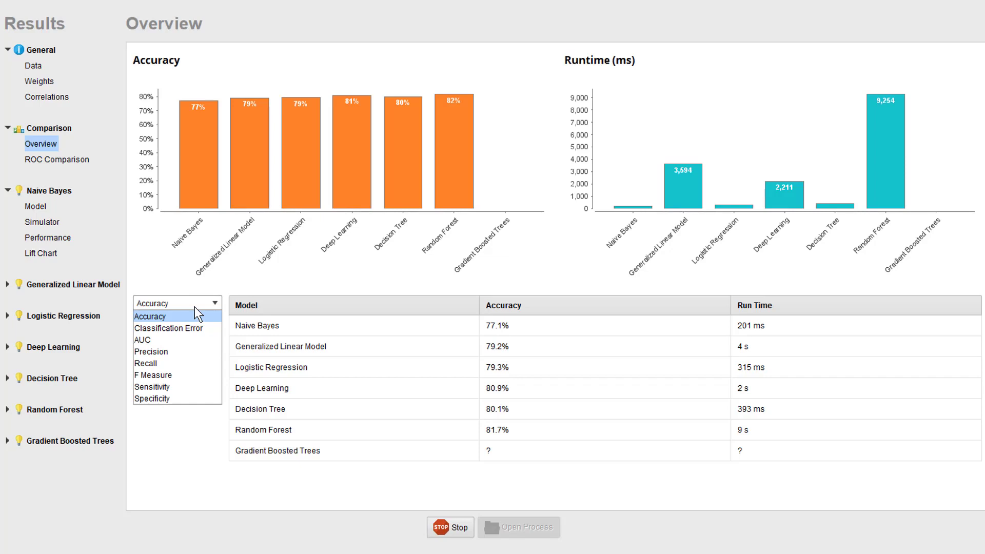
click(192, 341)
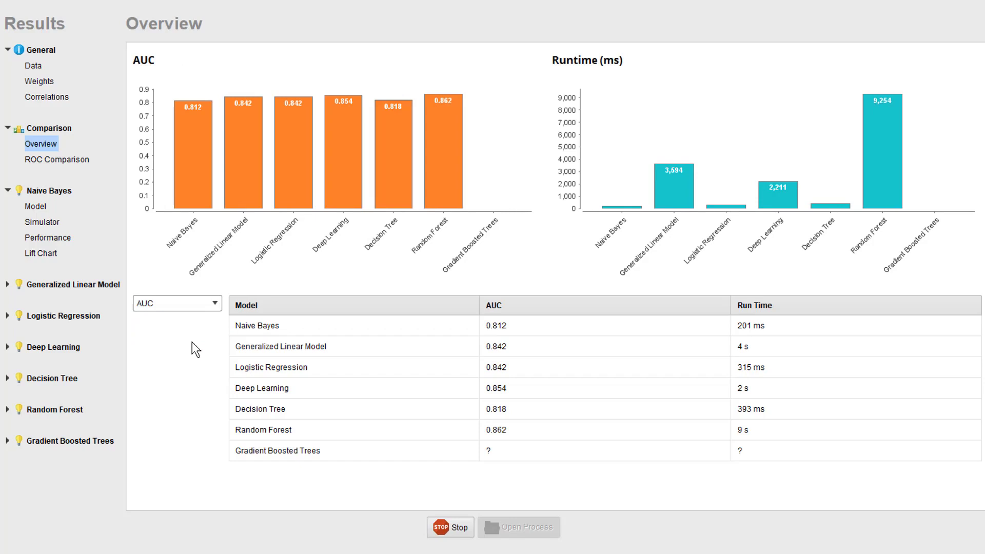
click(71, 162)
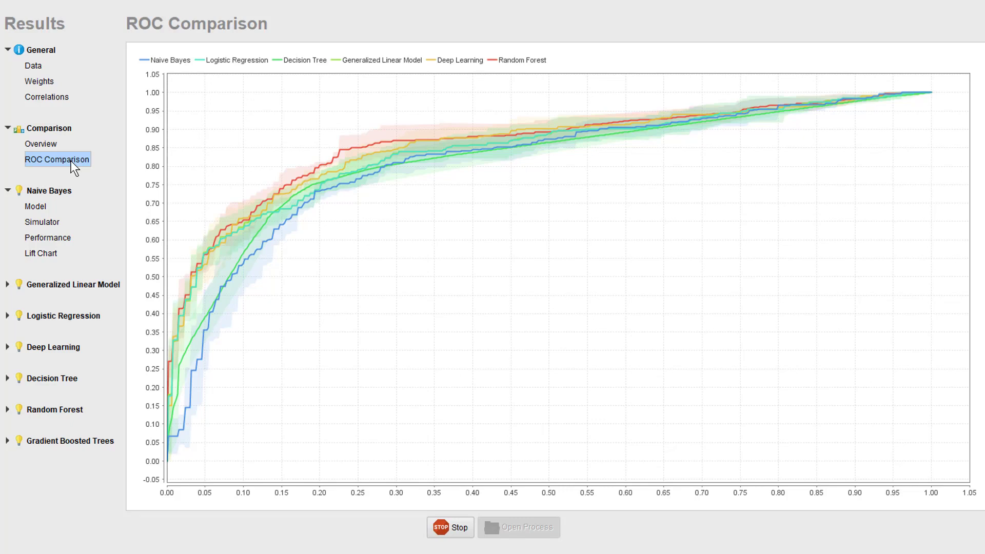
Go back to the Overview, where Random Forest leads with AUC 0.862
click(41, 143)
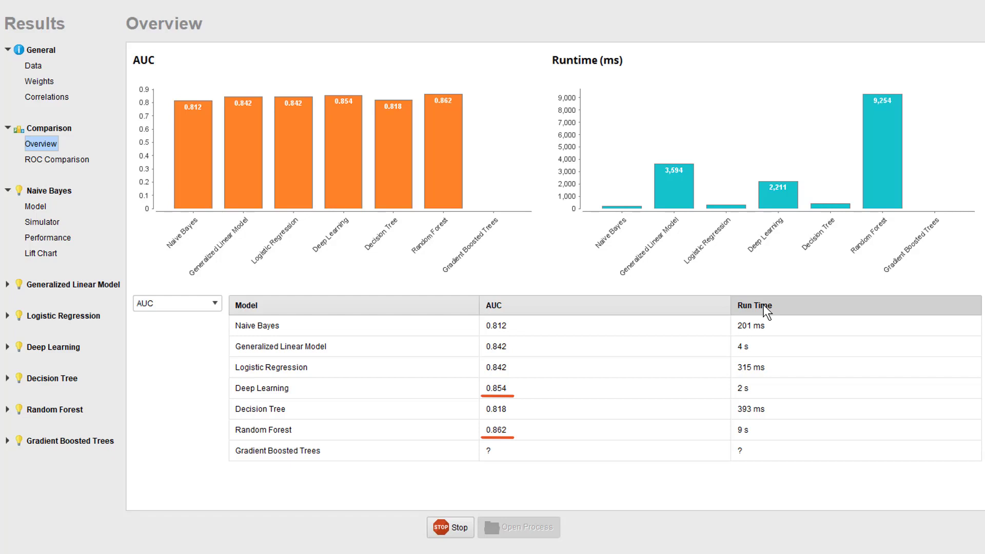
Sort the model table by Run Time, slowest first: Gradient Boosted Trees at 1 min 11 s
click(763, 305)
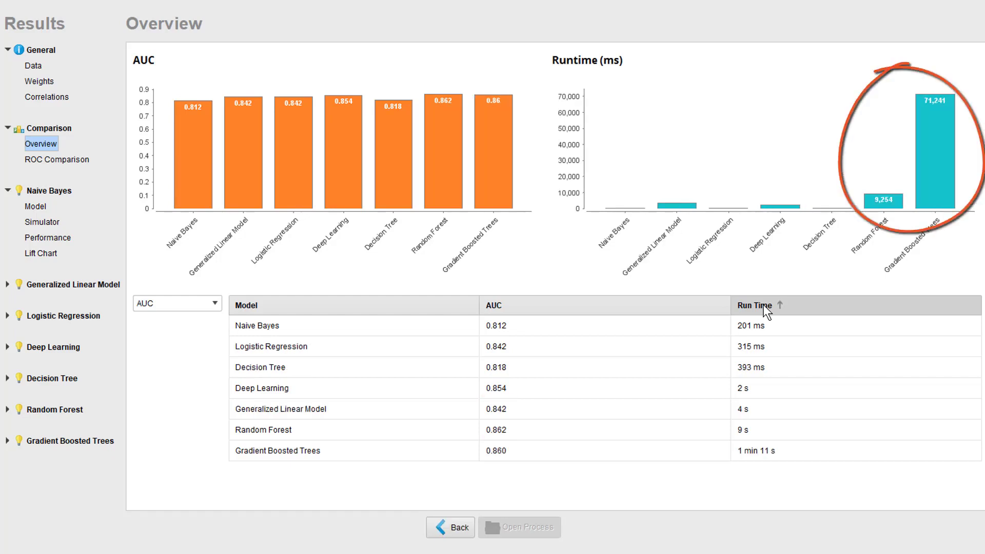
click(764, 305)
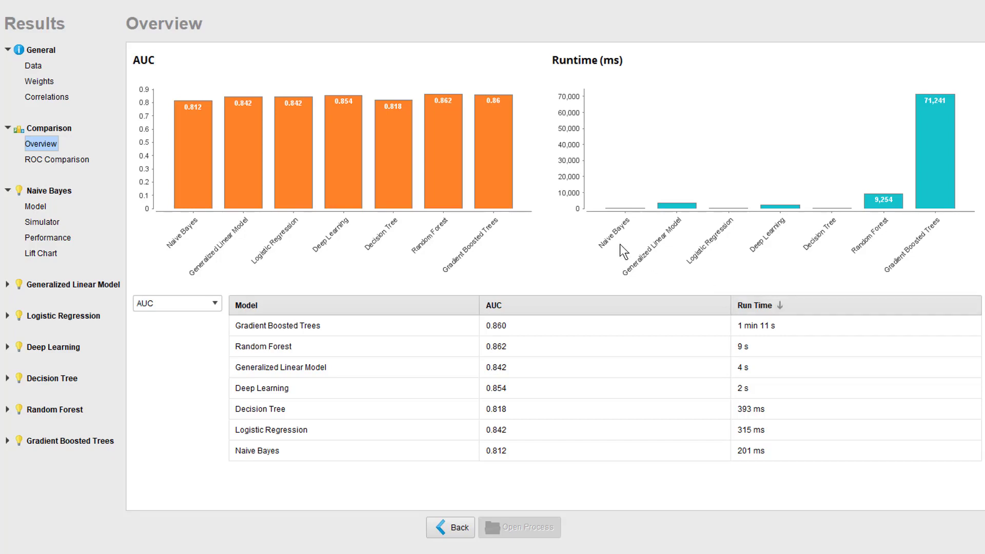
Show the attribute Weights: Sex at 1, Passenger Class 0.568, Passenger Fare 0.432
click(33, 66)
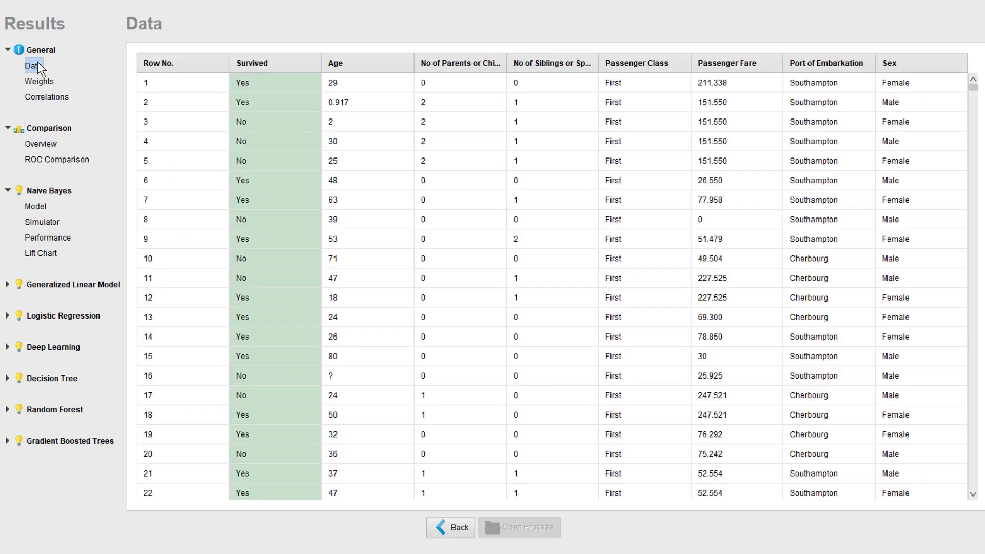
click(37, 81)
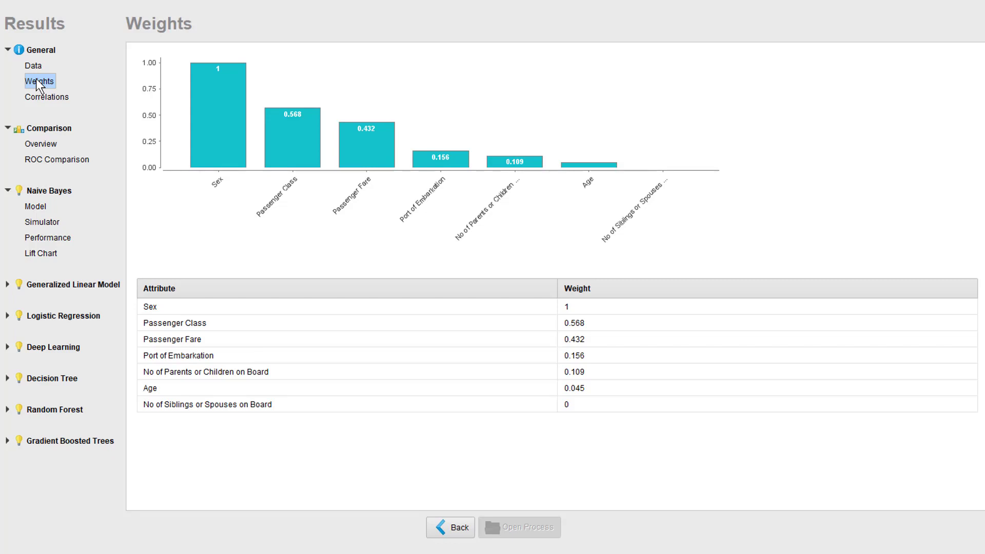
Show the Correlations matrix with the Attributes column widened to show full names
click(43, 95)
drag(185, 63, 293, 61)
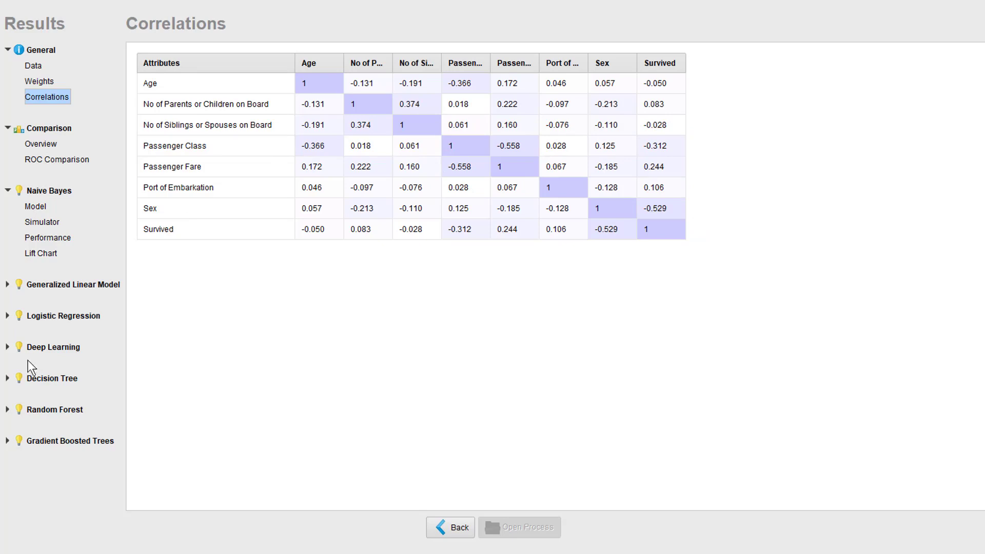
Review the Decision Tree model and its performance table
click(9, 379)
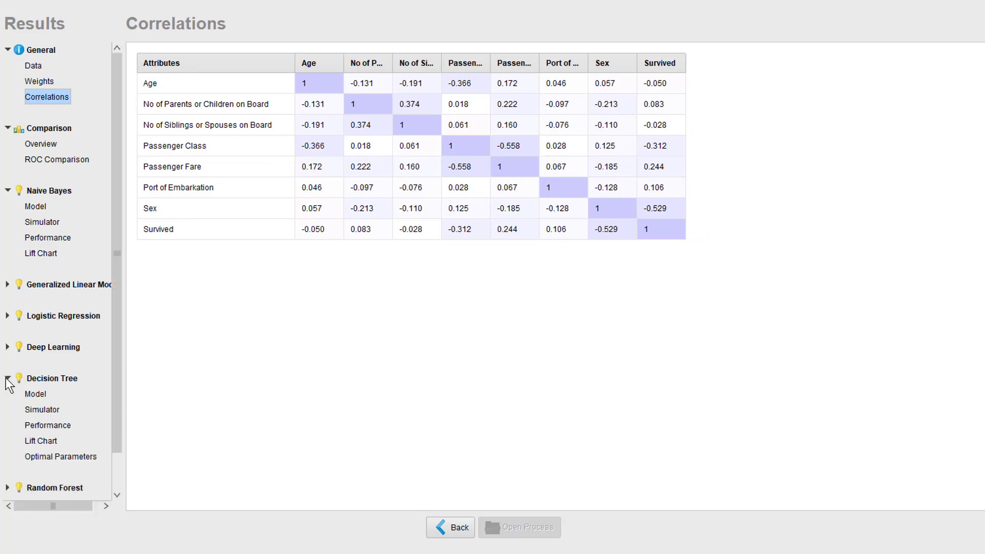
click(41, 394)
click(54, 424)
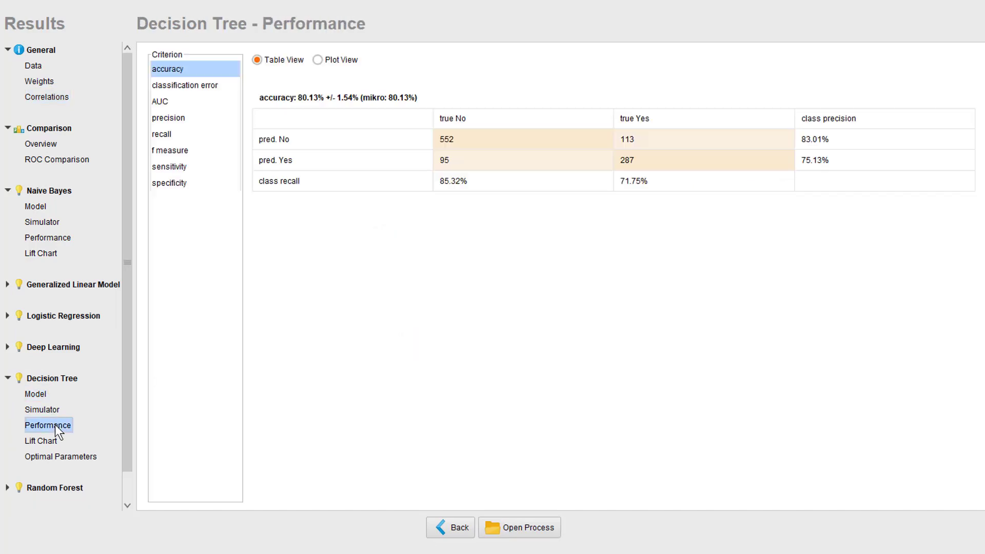
Show Gradient Boosted Trees' optimal parameters: 60 trees with maximal depth 5
scroll(125, 432, down, 1)
click(5, 487)
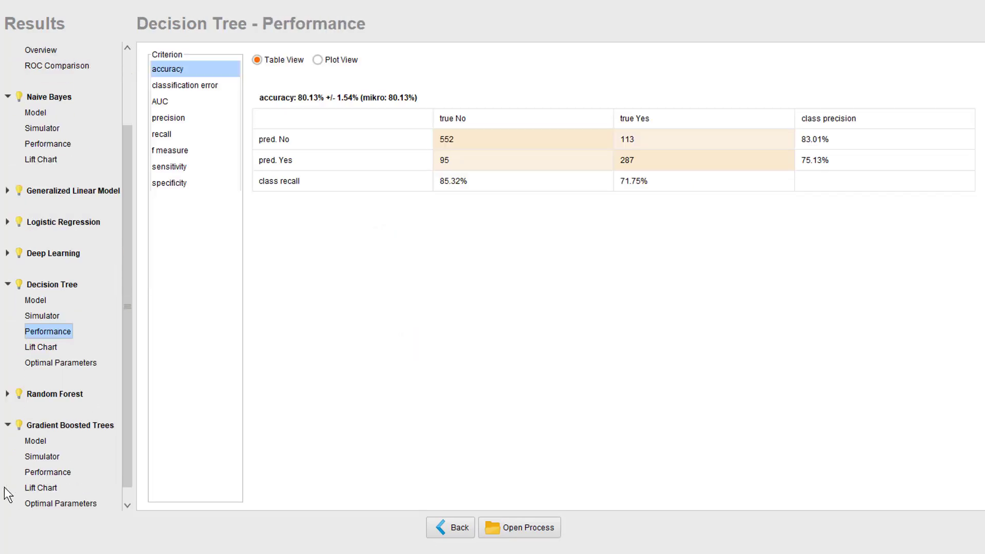
click(51, 503)
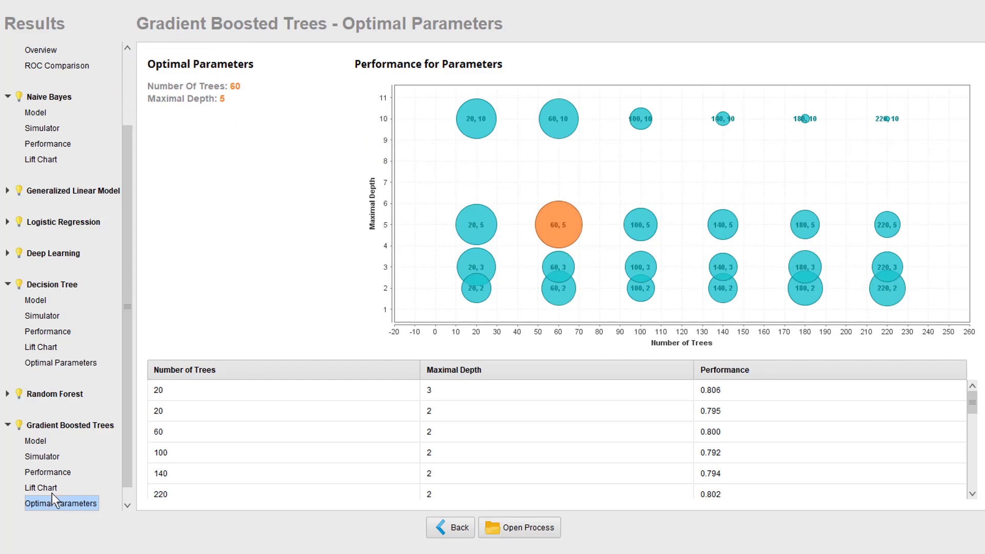
Open the Gradient Boosted Trees Simulator, which predicts No at 84%
click(42, 457)
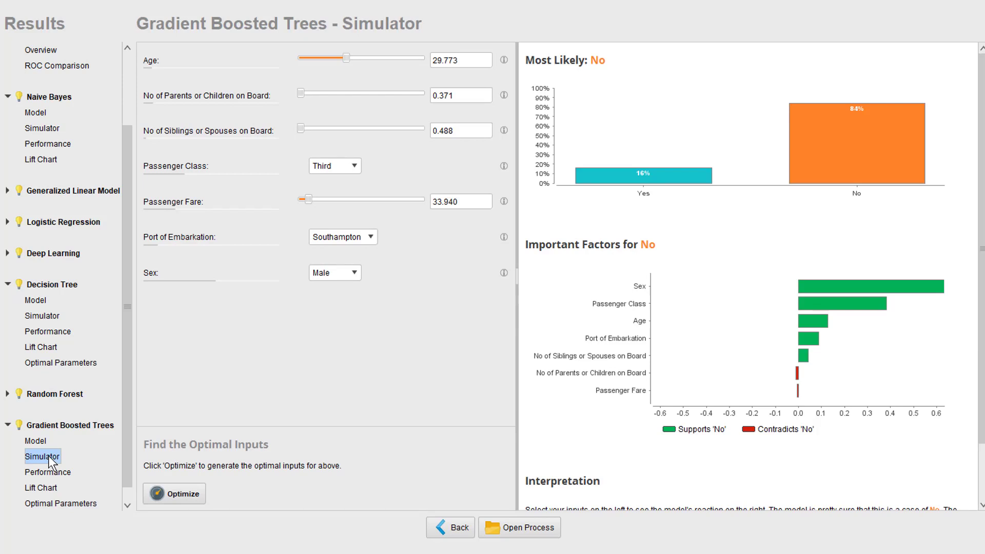
Start finding optimal input settings, optimizing for the Yes class
click(179, 498)
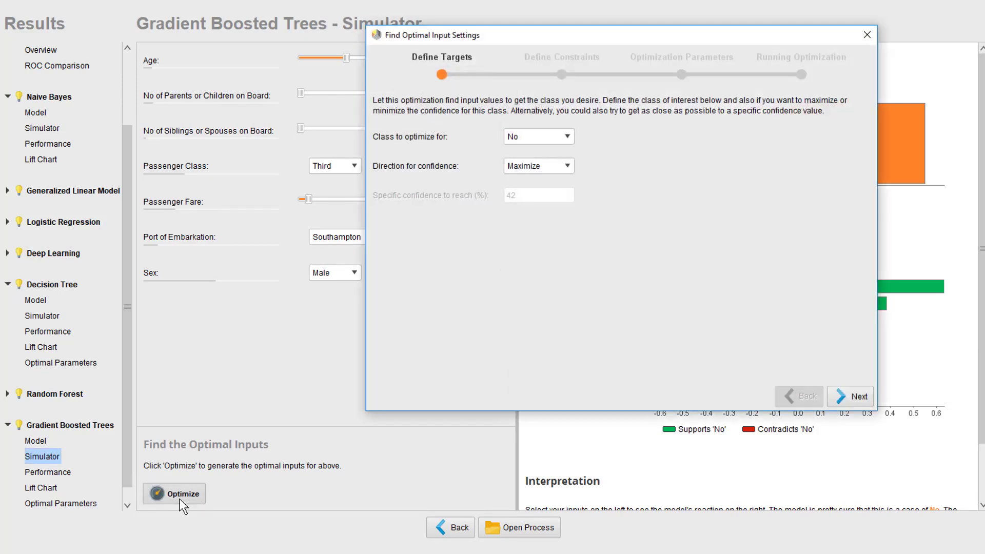
click(543, 137)
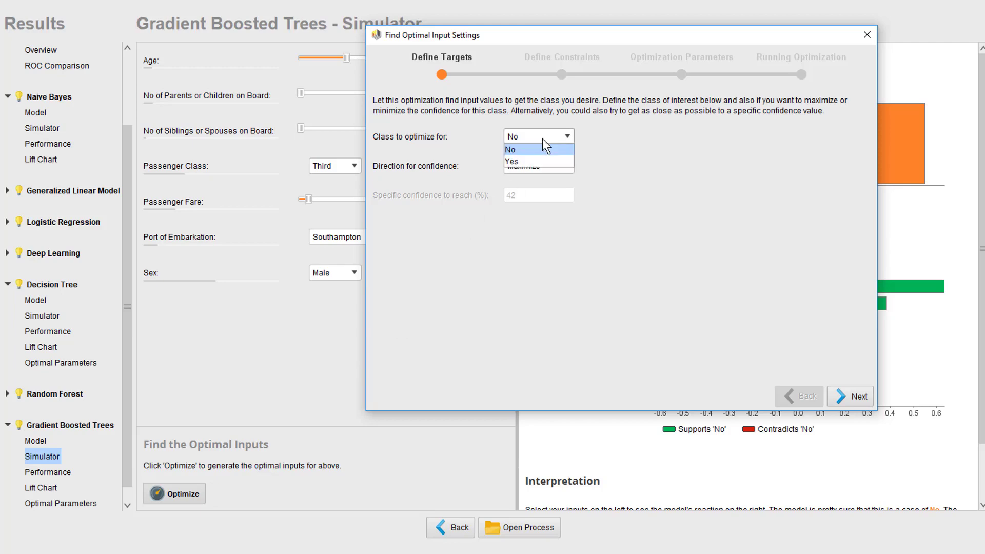
click(532, 160)
click(858, 397)
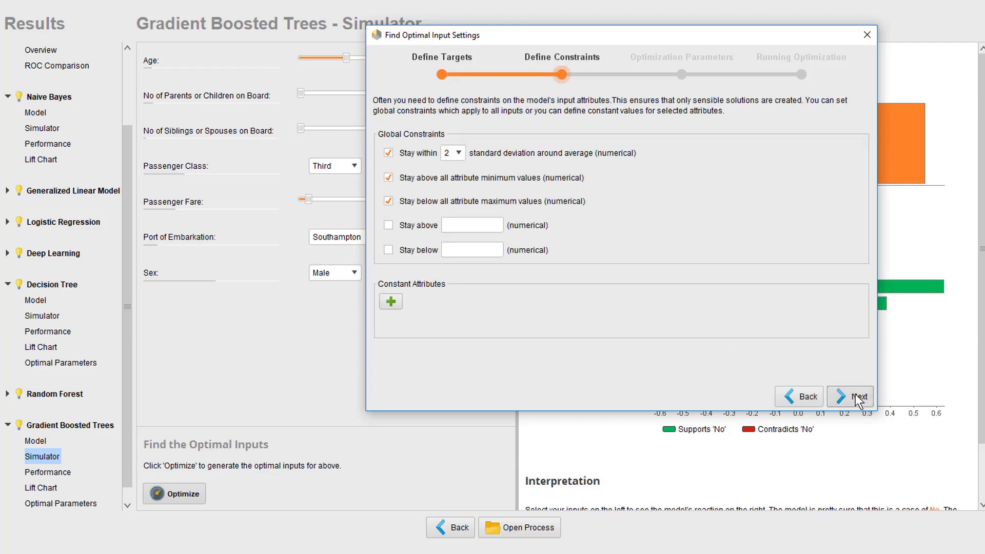
Add constant constraints Age = 40 and Sex = Male
click(390, 301)
click(682, 233)
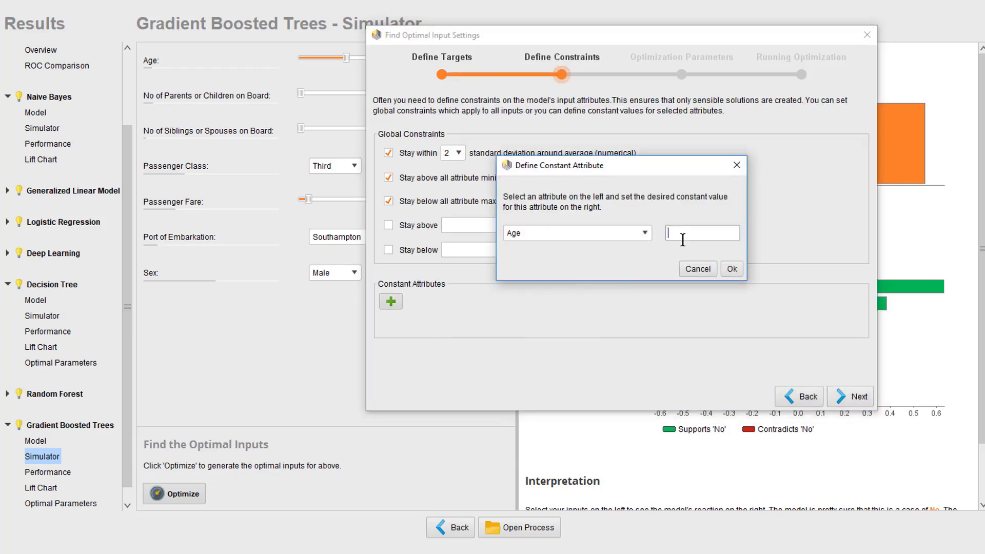
text(40)
click(724, 270)
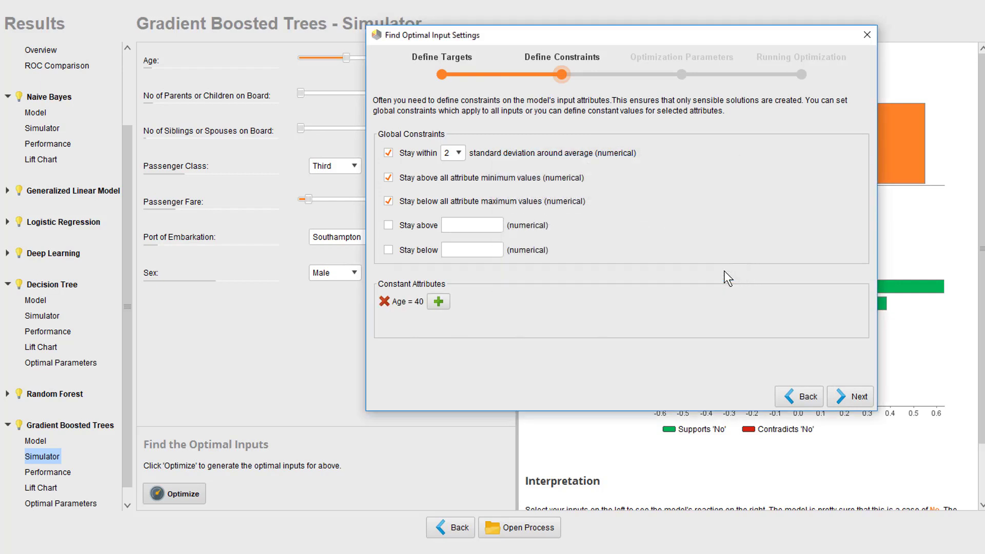
click(439, 302)
click(642, 232)
click(554, 304)
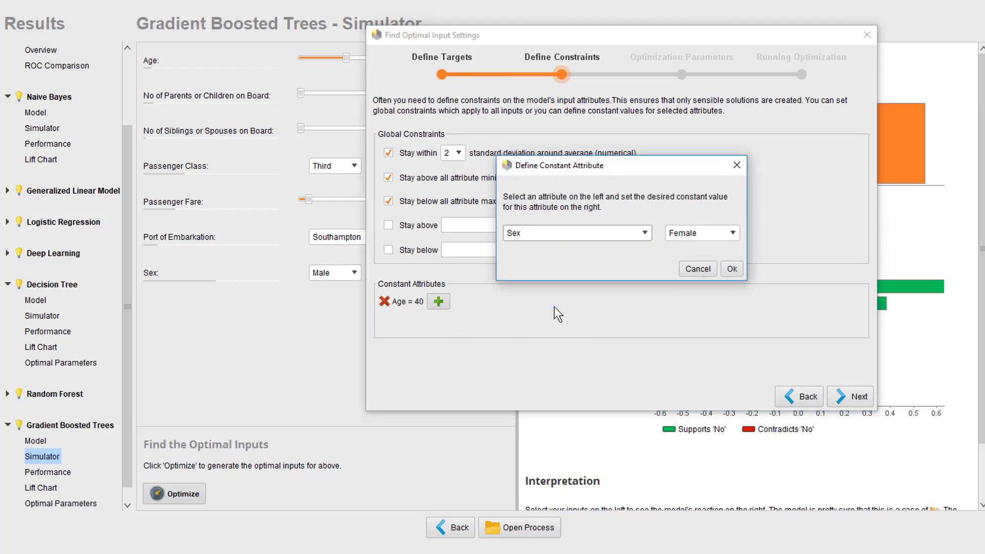
click(682, 233)
click(670, 267)
click(731, 268)
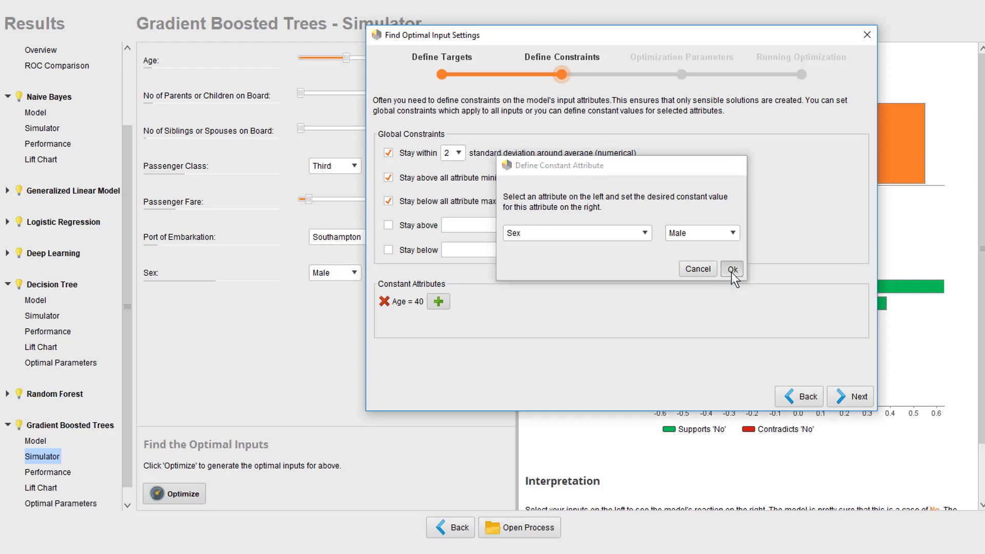
Add a third constant constraint: Port of Embarkation = Cherbourg
click(492, 301)
click(626, 238)
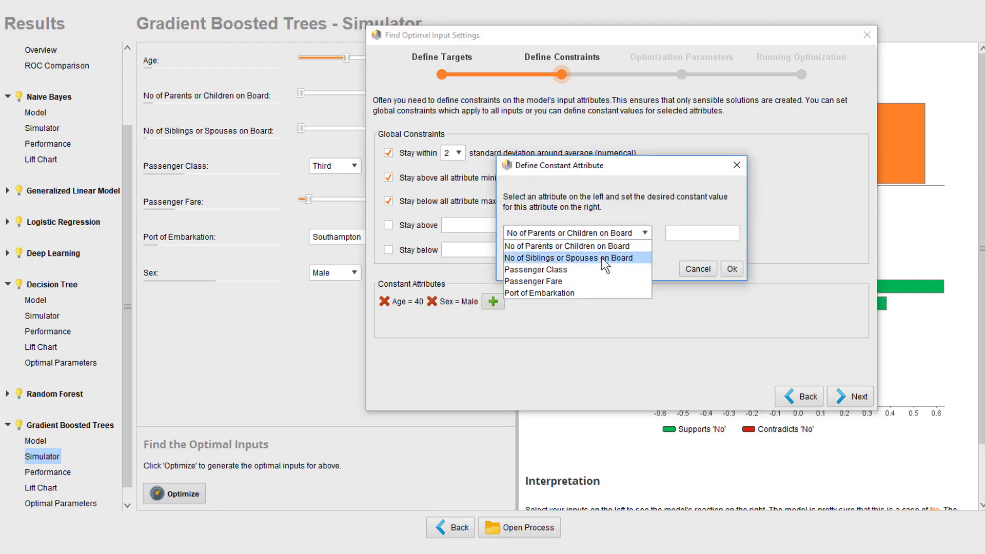
click(584, 294)
click(728, 270)
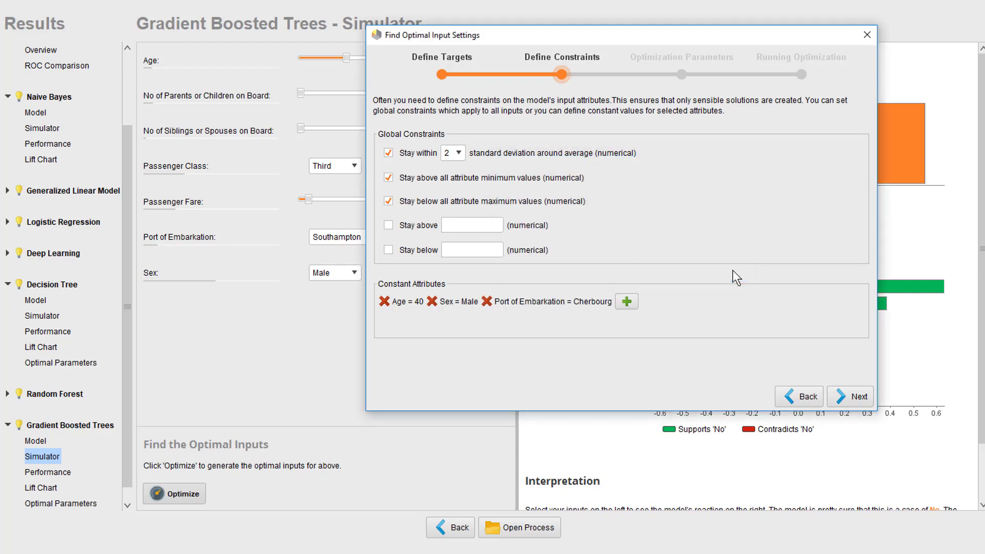
Run the optimization and apply the optimal inputs, predicting Yes at 63%
click(849, 396)
click(851, 397)
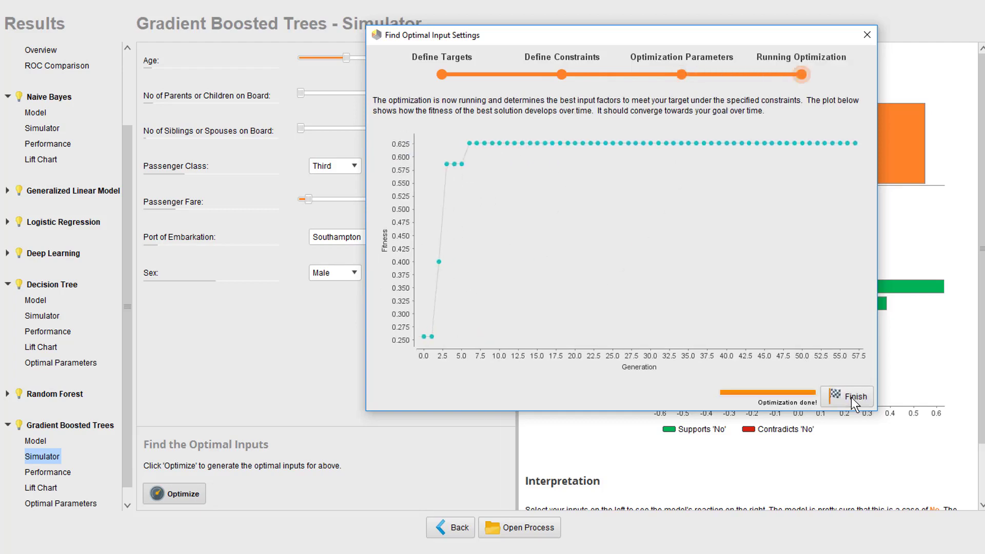
click(851, 397)
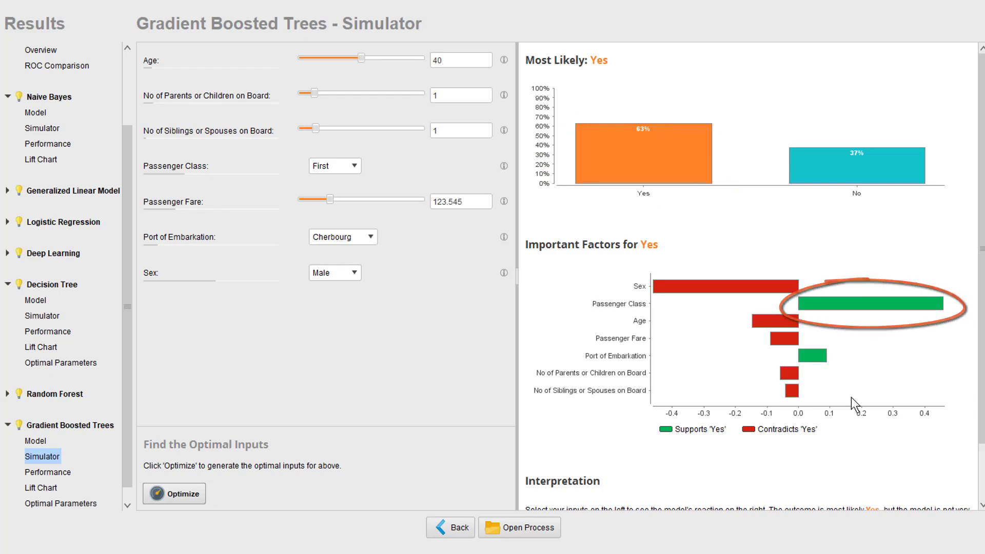
Review the Gradient Boosted Trees lift chart, then go back into the Auto Model wizard
click(43, 486)
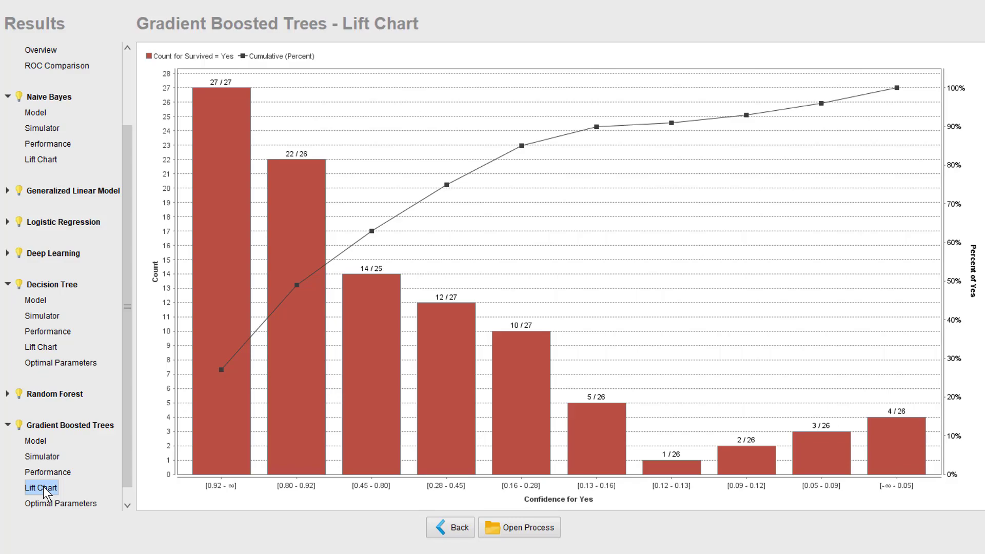
click(442, 527)
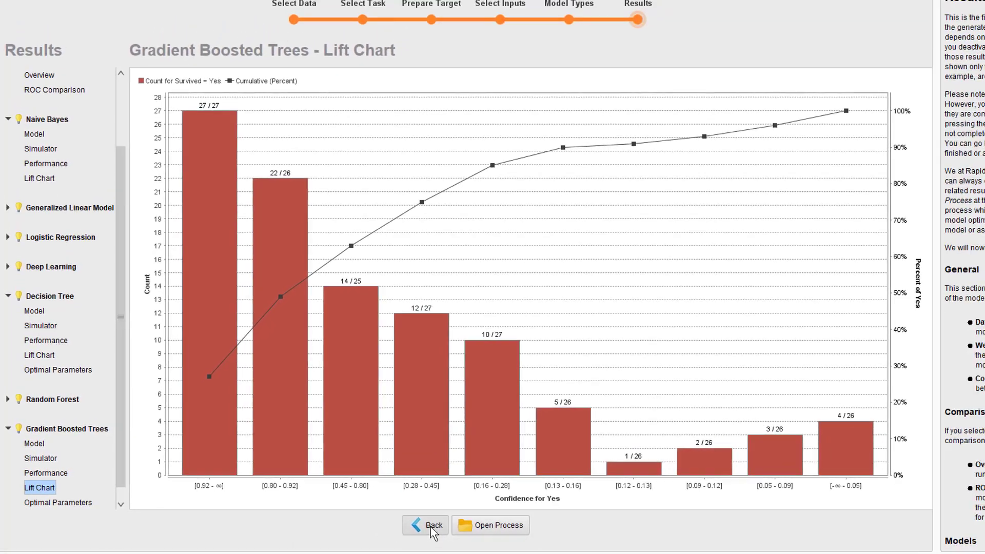
Select the Customer Data set from My First Prediction's Data folder
click(394, 522)
click(394, 523)
click(394, 522)
click(393, 522)
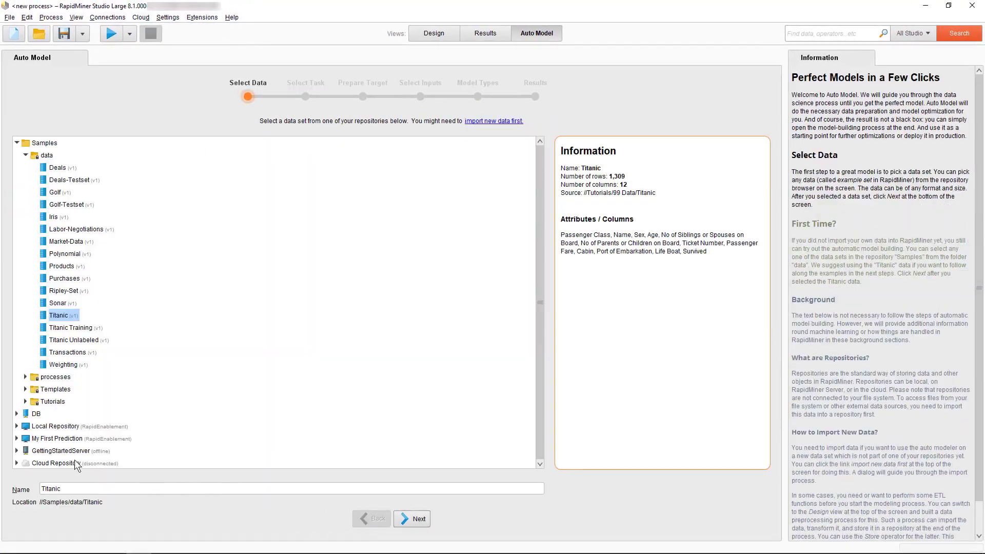
click(16, 438)
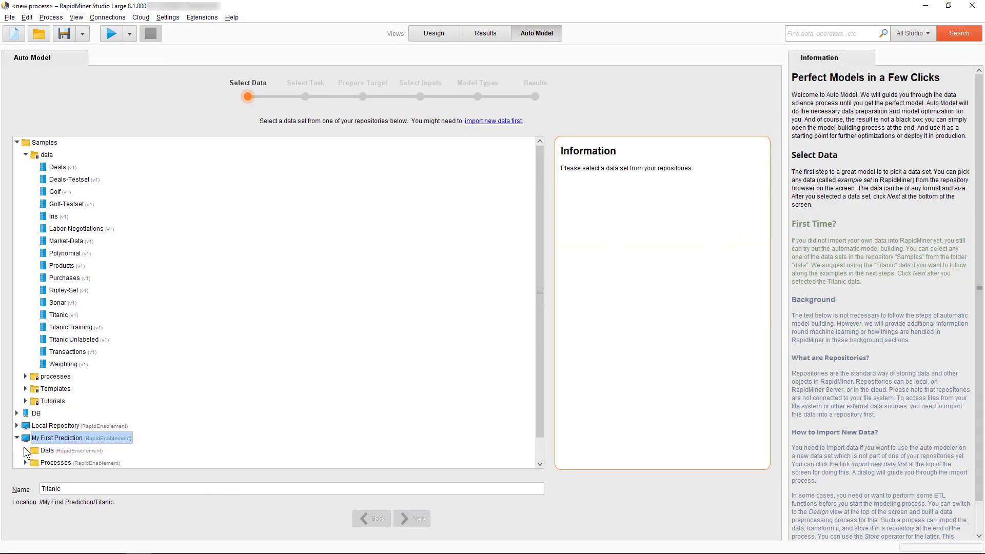
click(25, 450)
click(56, 462)
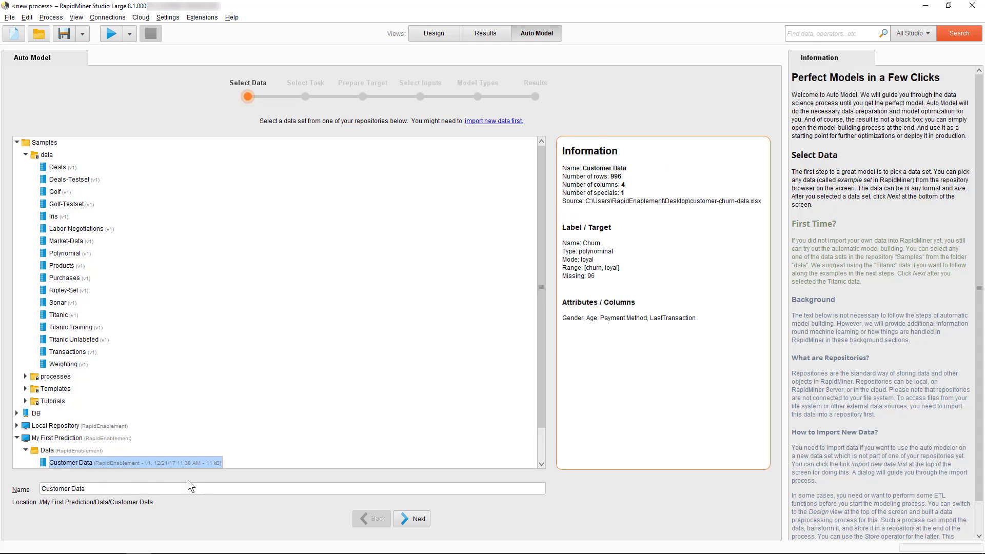
click(407, 519)
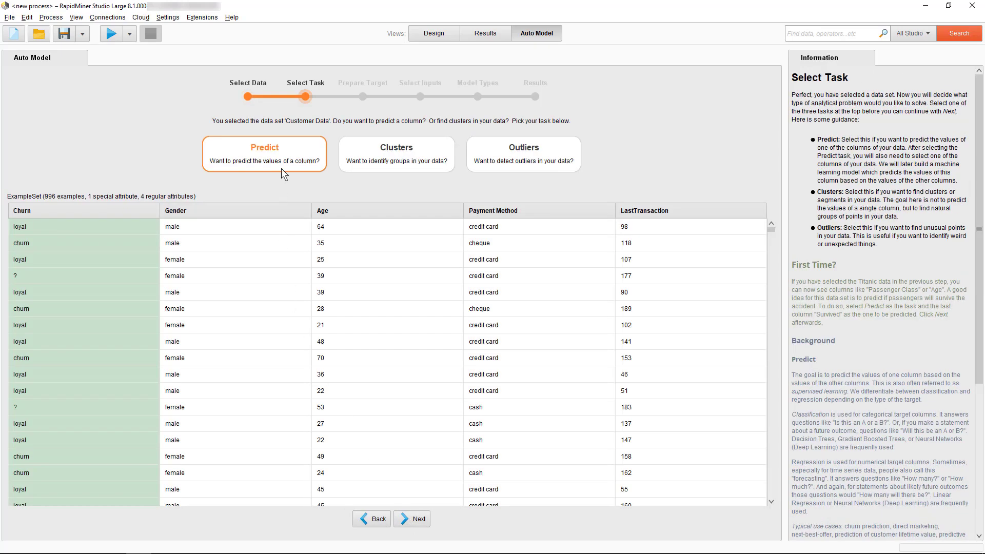
Choose to predict the Churn column
click(281, 165)
click(146, 289)
click(118, 215)
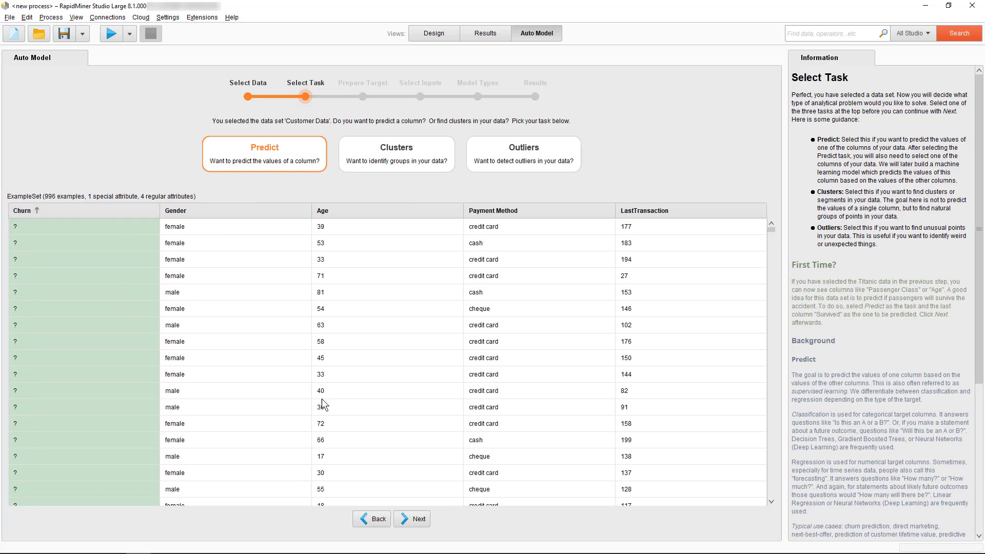
click(408, 519)
Make churn the class of interest, exclude Gradient Boosted Trees, and run the models
click(190, 310)
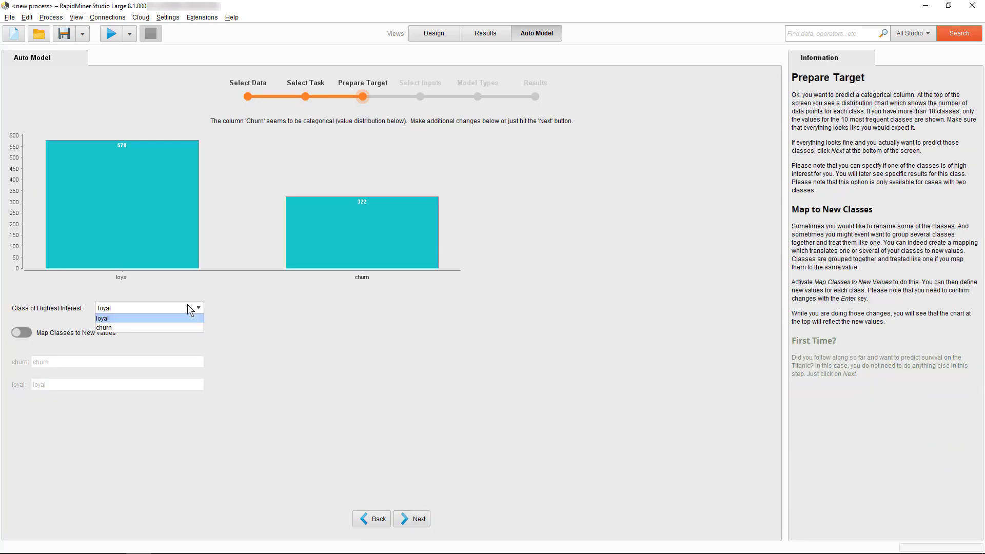
click(184, 326)
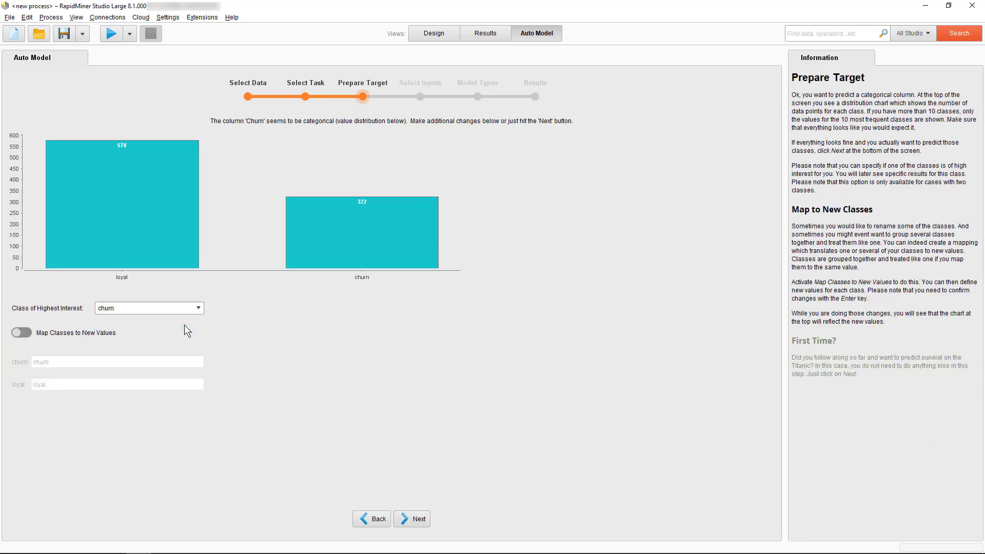
click(405, 519)
click(405, 519)
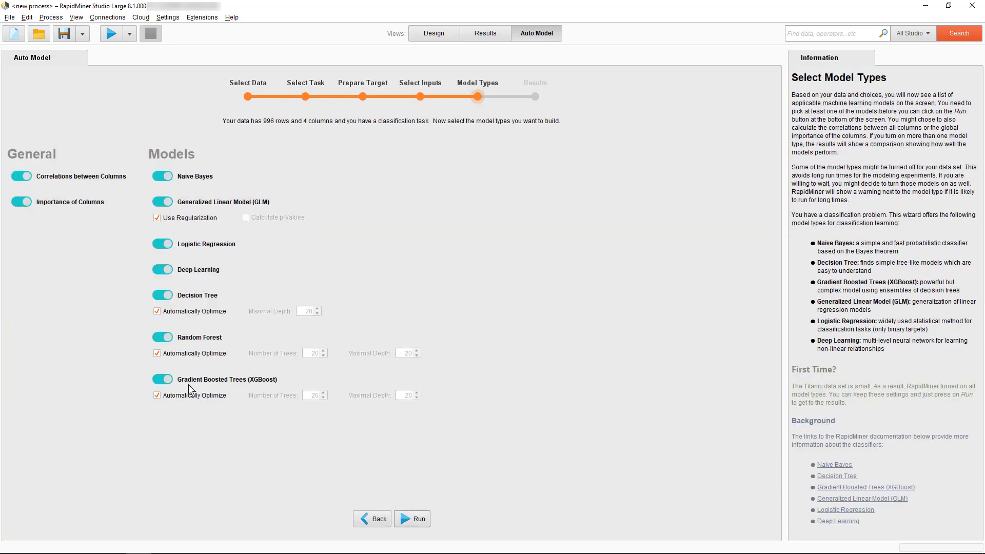
click(162, 379)
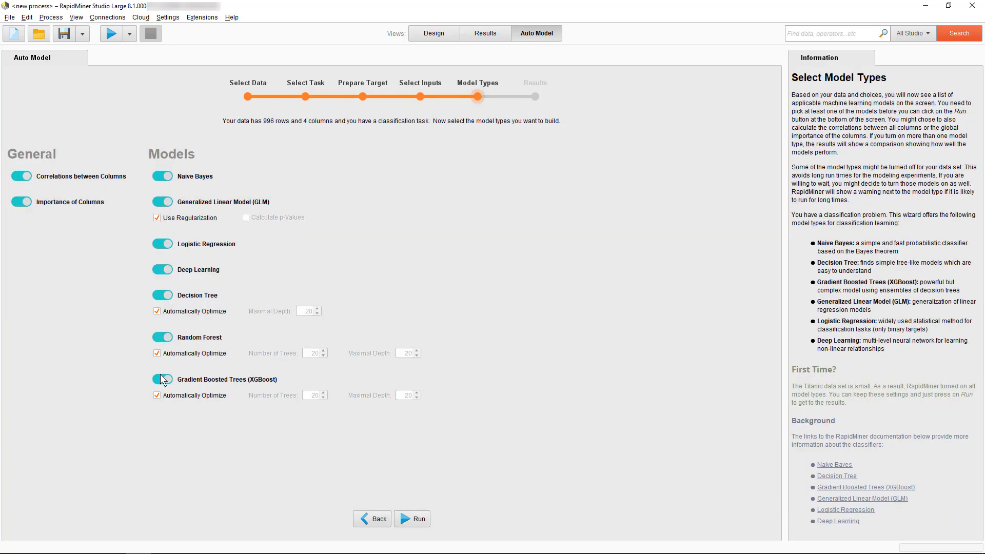
click(420, 519)
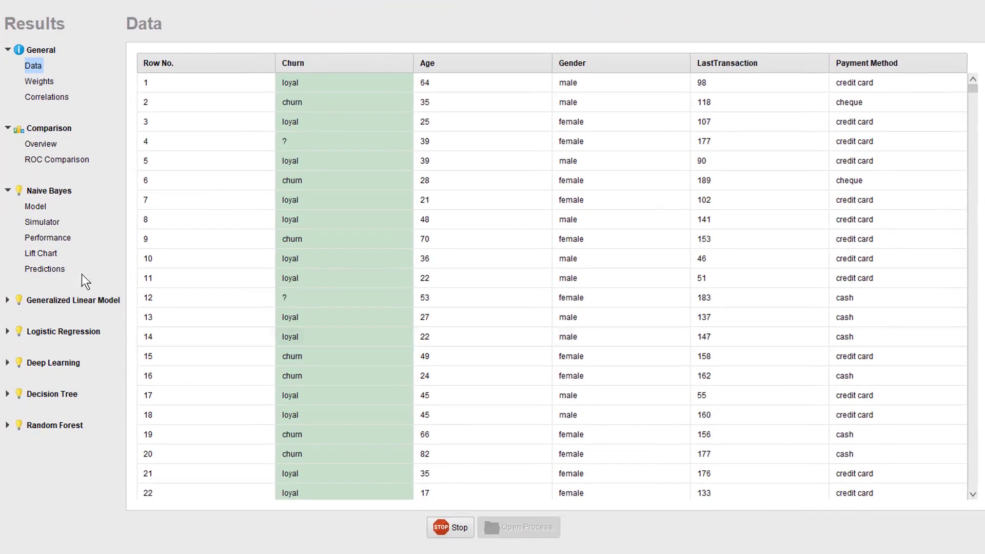
Inspect the Naive Bayes predictions with a wider confidence(churn) column, then open the generated process
click(44, 269)
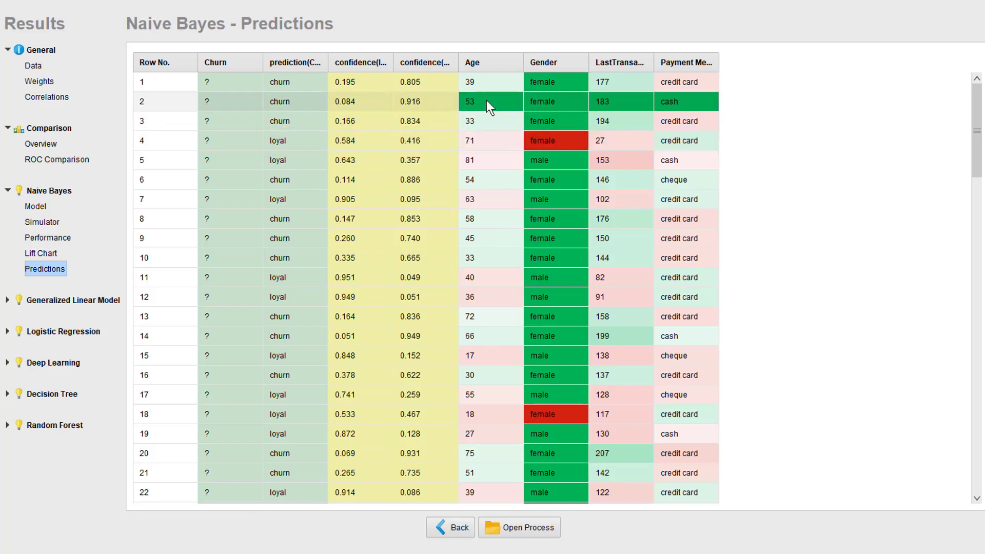
drag(458, 63, 474, 62)
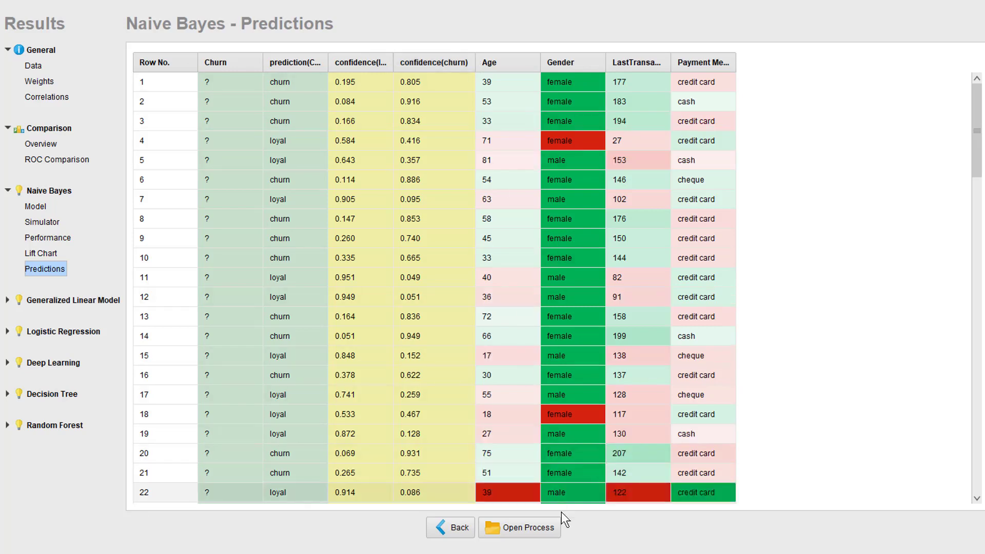
click(541, 528)
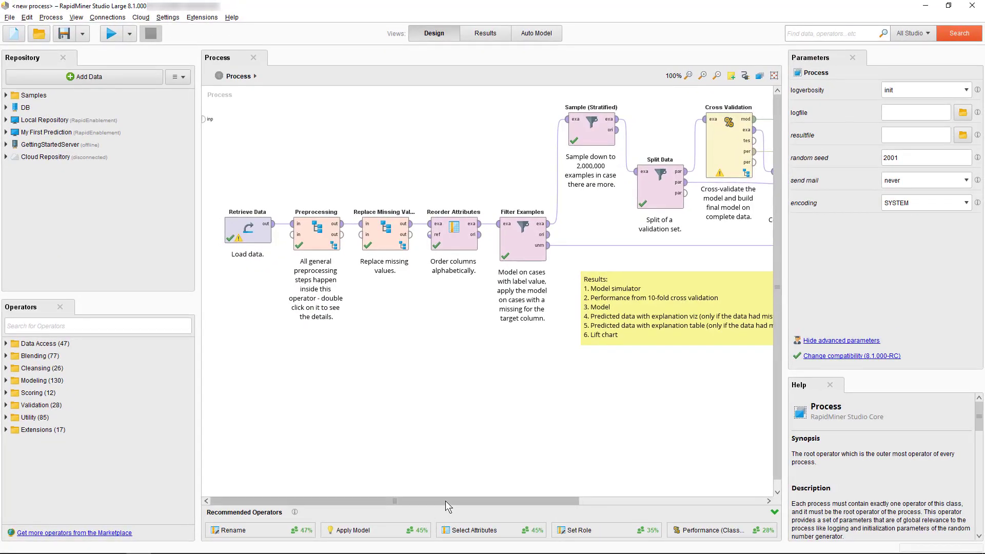
Scroll the process canvas right to reveal Model Simulator, Explain Predictions and Create Lift Chart
drag(445, 501, 670, 481)
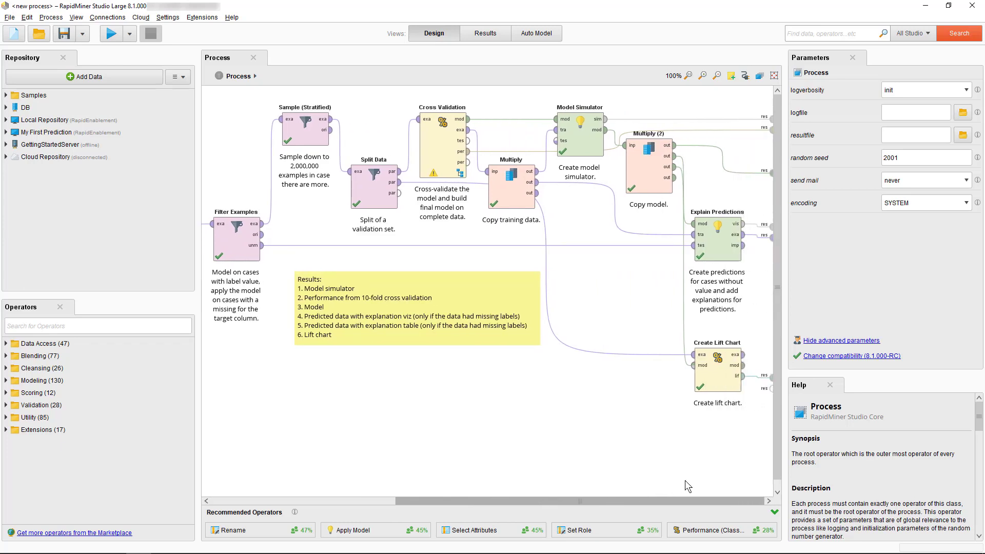